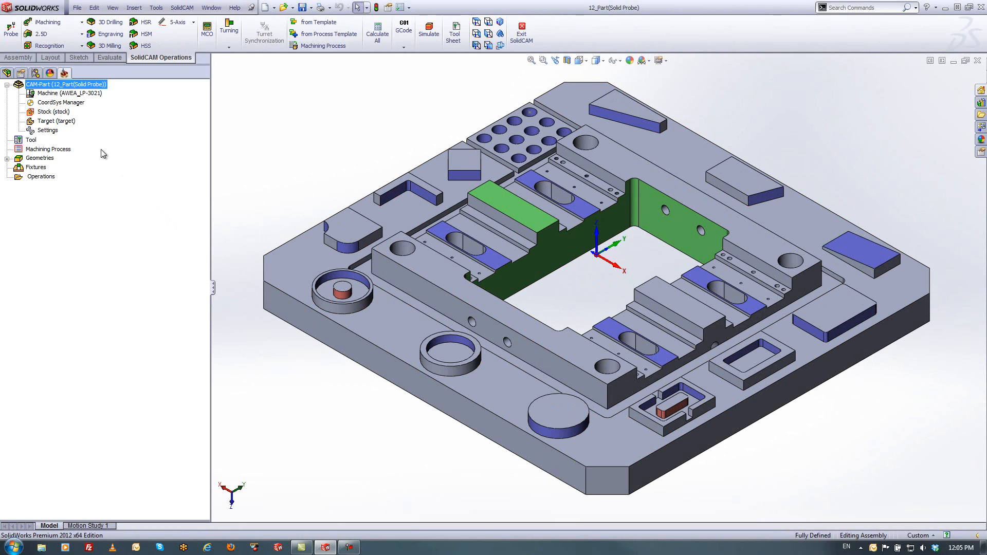
- Create a Single point Z probe operation using a point picked on the top face of the green raised block as geometry
{"action": "left_click", "coordinate": [12, 33]}
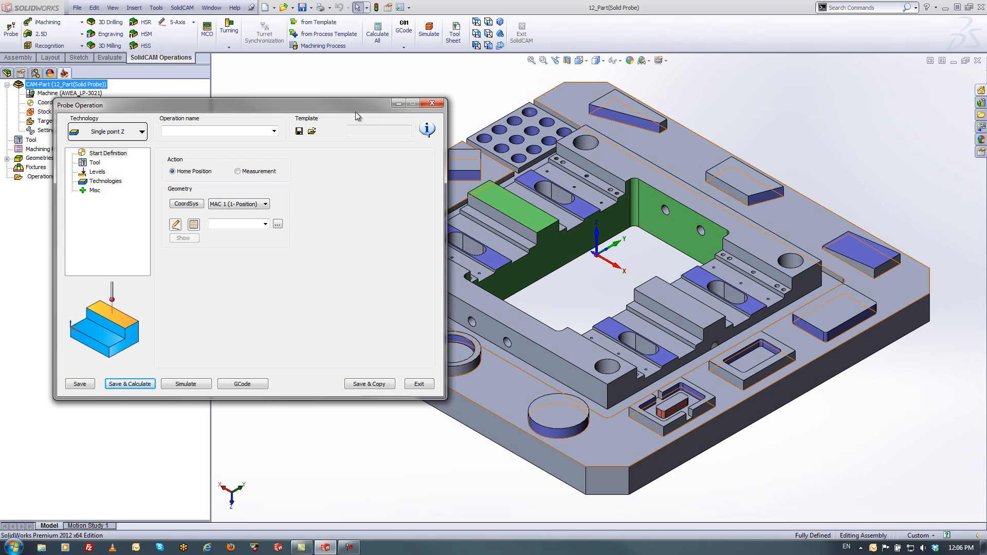
{"action": "left_click_drag", "start_coordinate": [355, 106], "coordinate": [176, 65]}
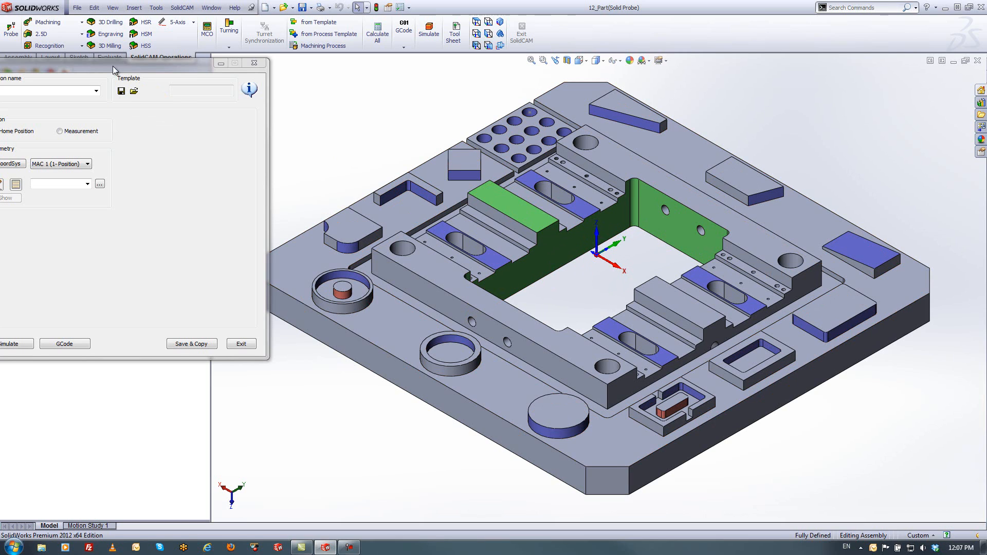
{"action": "left_click_drag", "start_coordinate": [69, 69], "coordinate": [545, 61]}
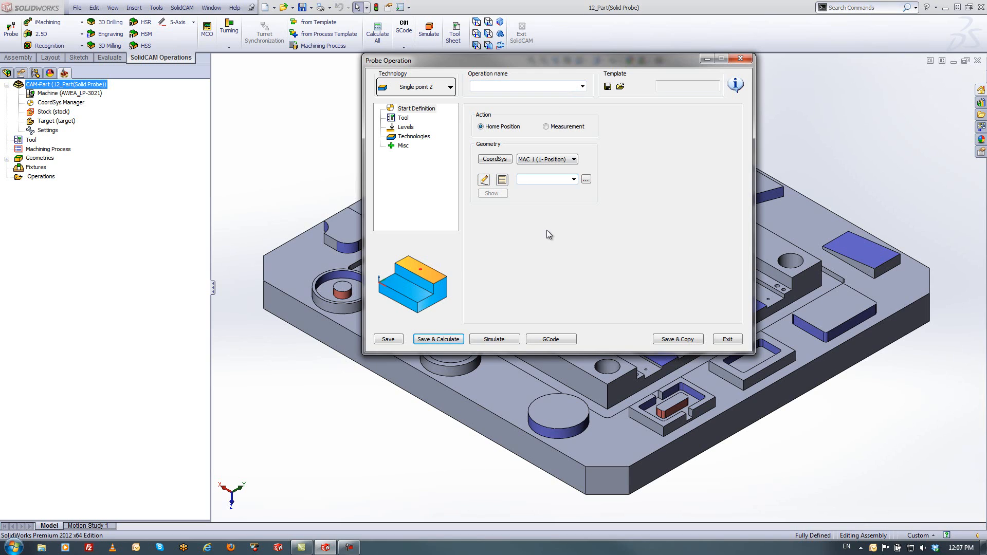
{"action": "left_click", "coordinate": [502, 179]}
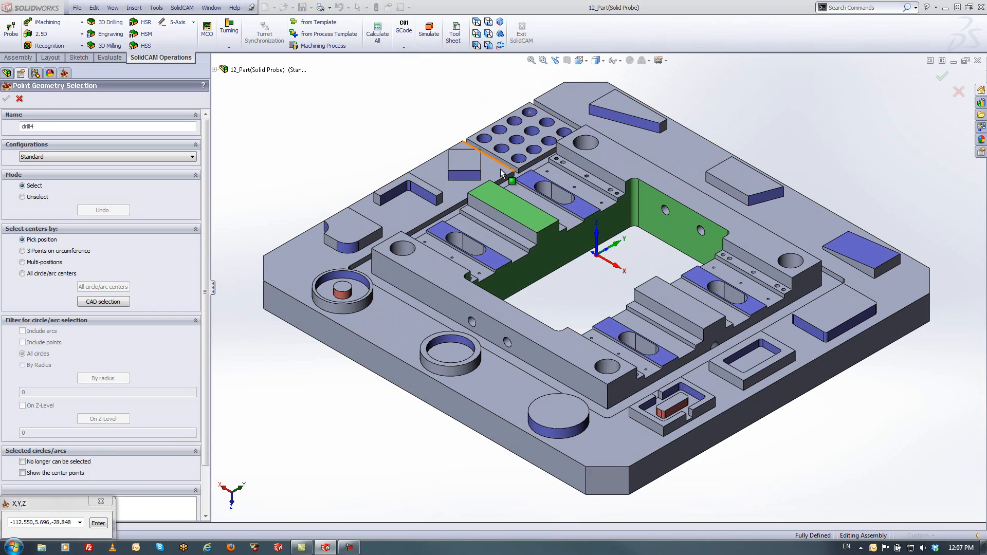
{"action": "left_click", "coordinate": [512, 206]}
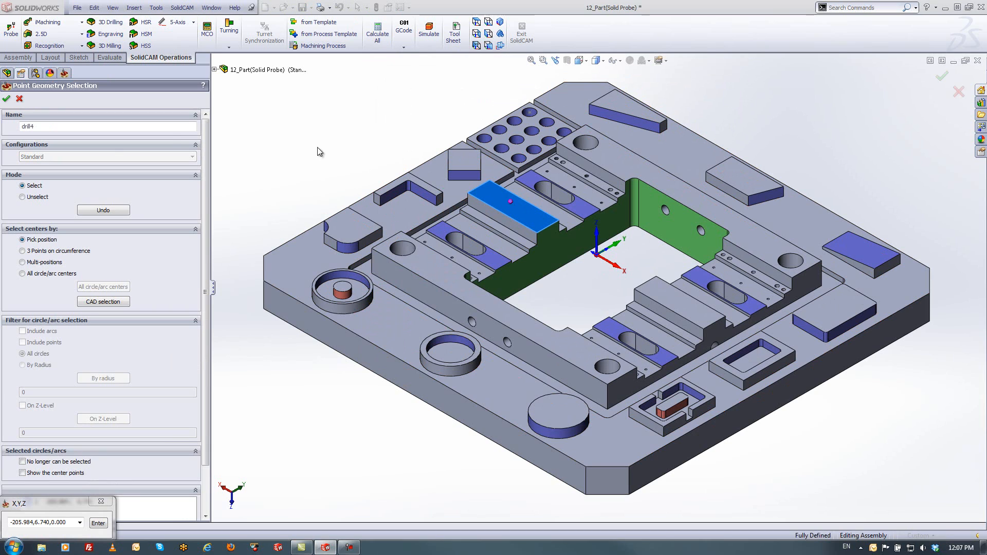
{"action": "left_click", "coordinate": [6, 99]}
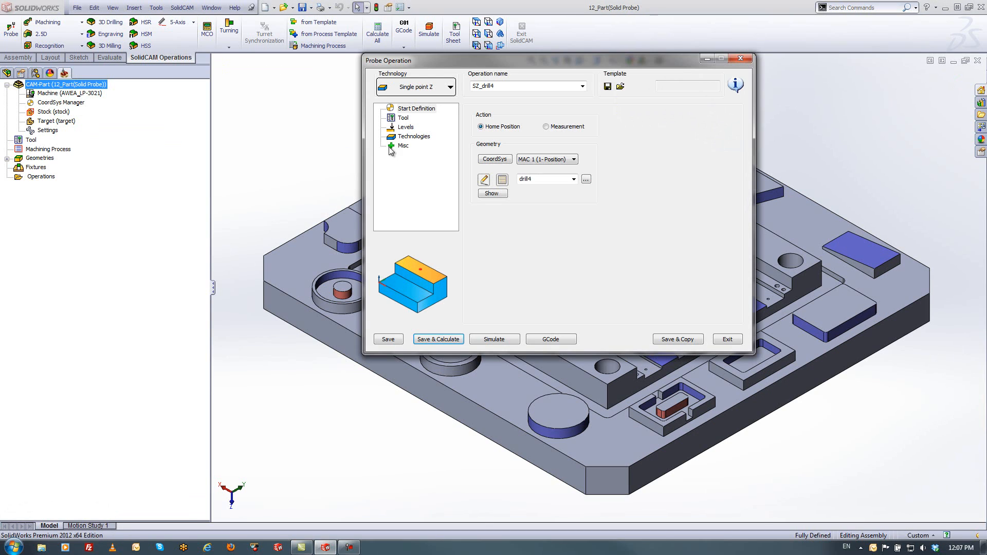
- Assign the 6 mm probe, tool number 1, to the probe operation
{"action": "left_click", "coordinate": [403, 119]}
{"action": "left_click", "coordinate": [522, 214]}
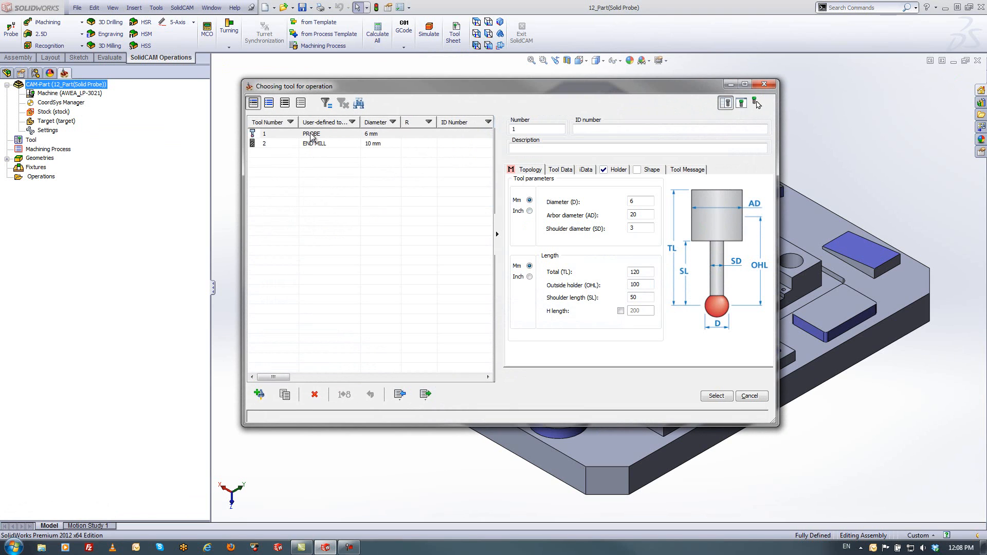
{"action": "left_click", "coordinate": [313, 135]}
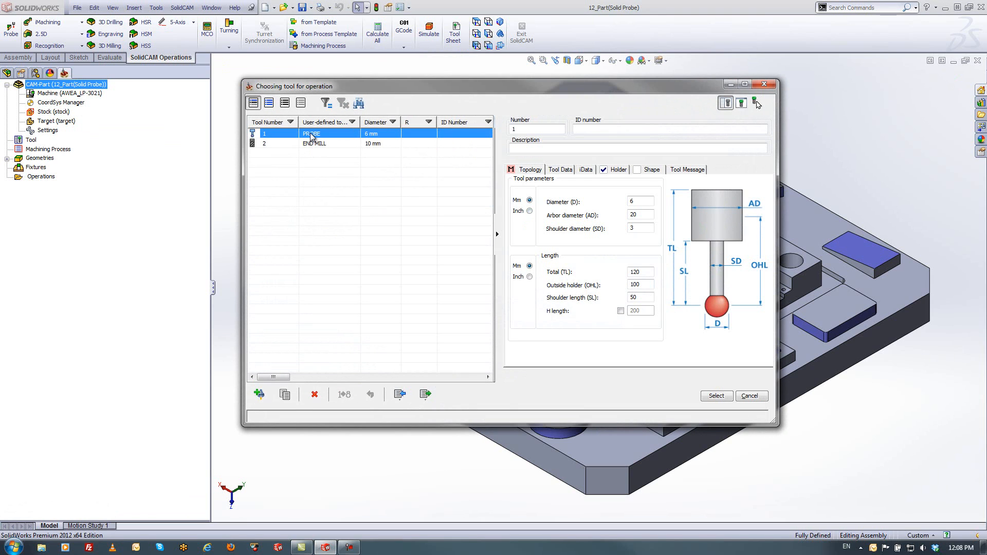
{"action": "left_click", "coordinate": [717, 397]}
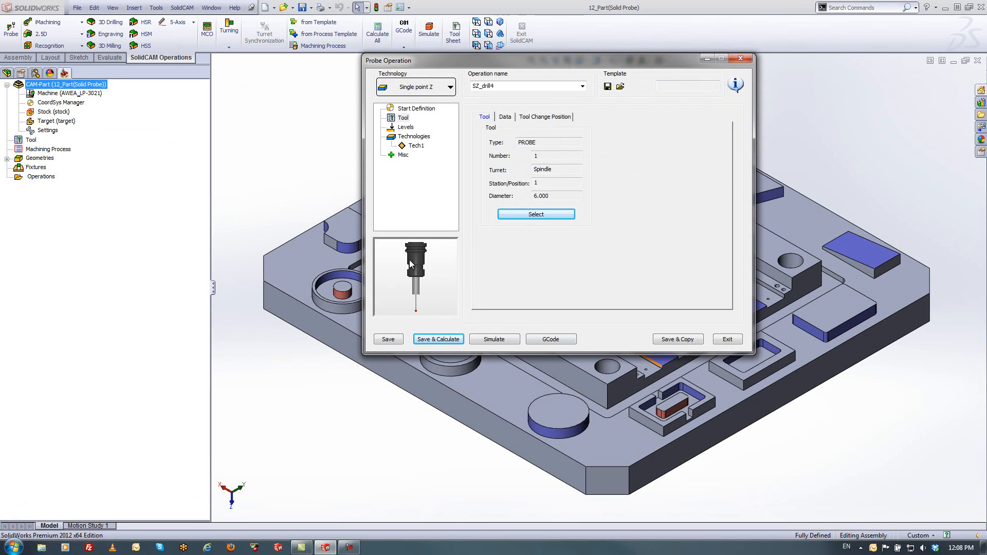
- Review the position levels and Tech1 settings, and preview the probe's tool path above the green face
{"action": "left_click", "coordinate": [406, 127]}
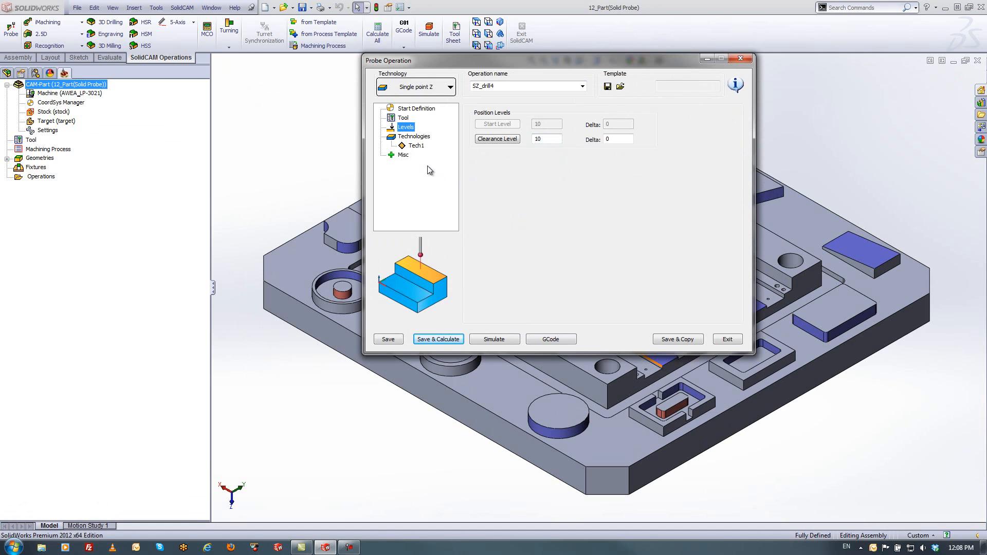
{"action": "left_click", "coordinate": [416, 146]}
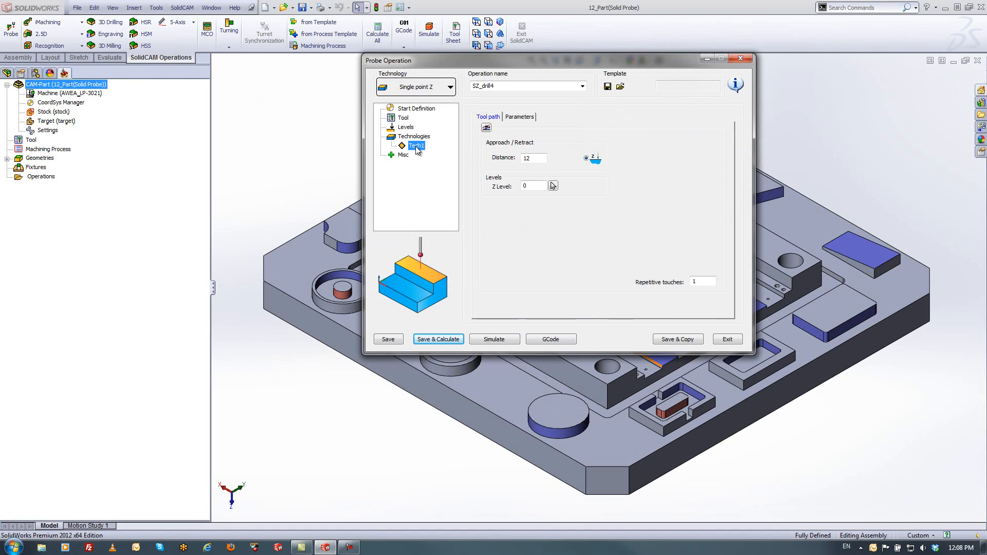
{"action": "left_click_drag", "start_coordinate": [574, 66], "coordinate": [307, 94]}
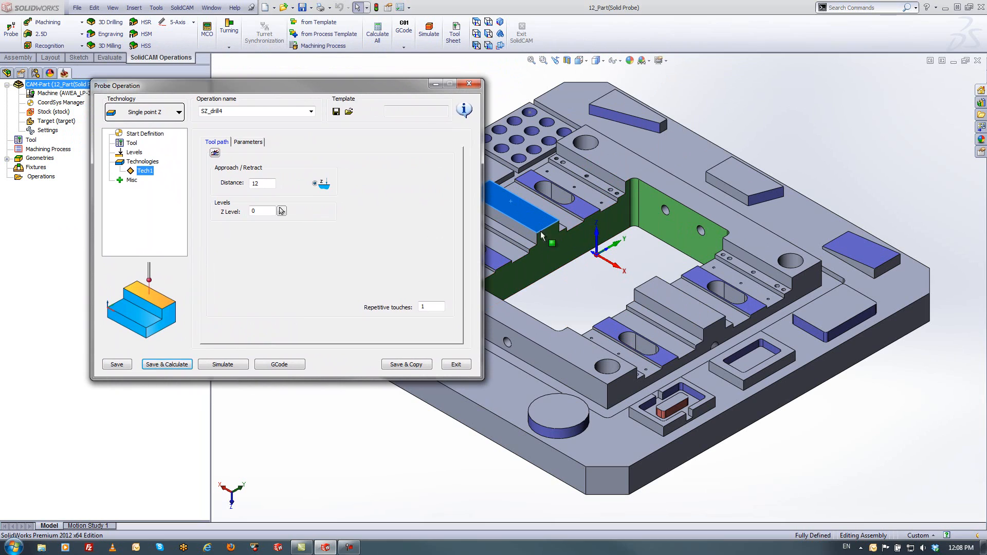
{"action": "left_click", "coordinate": [215, 154]}
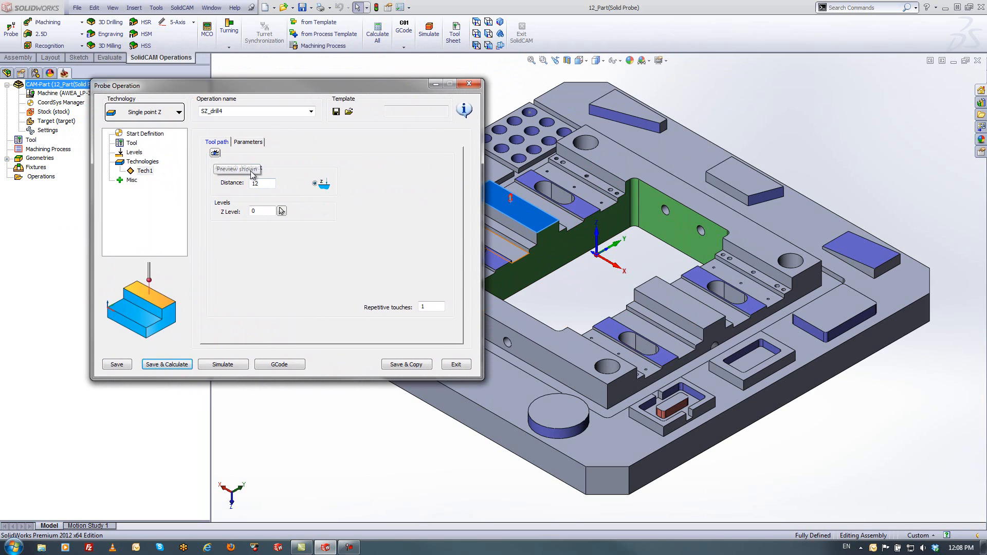
{"action": "scroll", "coordinate": [502, 162], "scroll_direction": "down", "scroll_amount": 10}
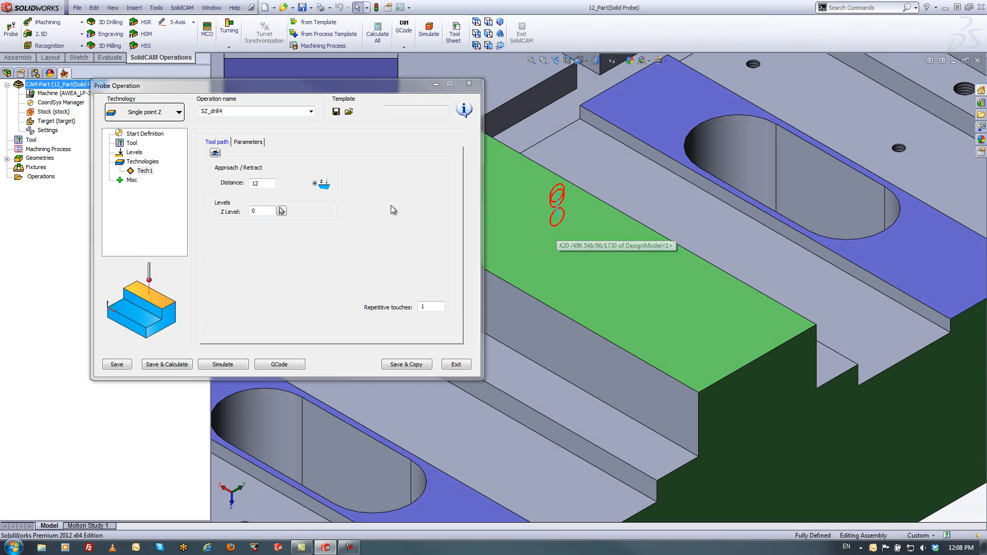
- Try approach/retract distances of 15, 11 and 13, ending on 15, to compare the previewed probe positions
{"action": "left_click", "coordinate": [261, 184]}
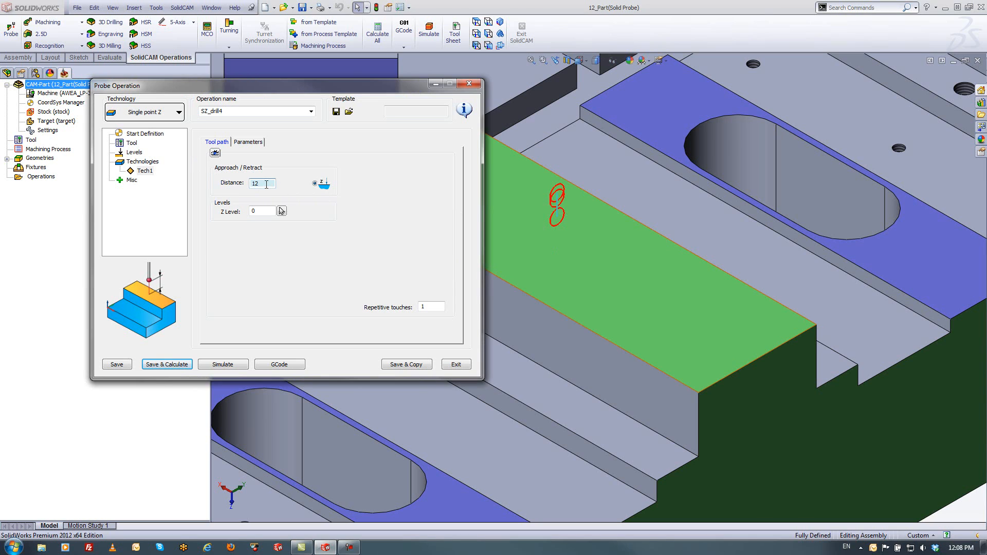
{"action": "key", "text": "BackSpace"}
{"action": "type", "text": "5"}
{"action": "key", "text": "BackSpace"}
{"action": "type", "text": "1"}
{"action": "key", "text": "BackSpace"}
{"action": "type", "text": "3"}
{"action": "key", "text": "BackSpace"}
{"action": "type", "text": "5"}
{"action": "left_click", "coordinate": [263, 210]}
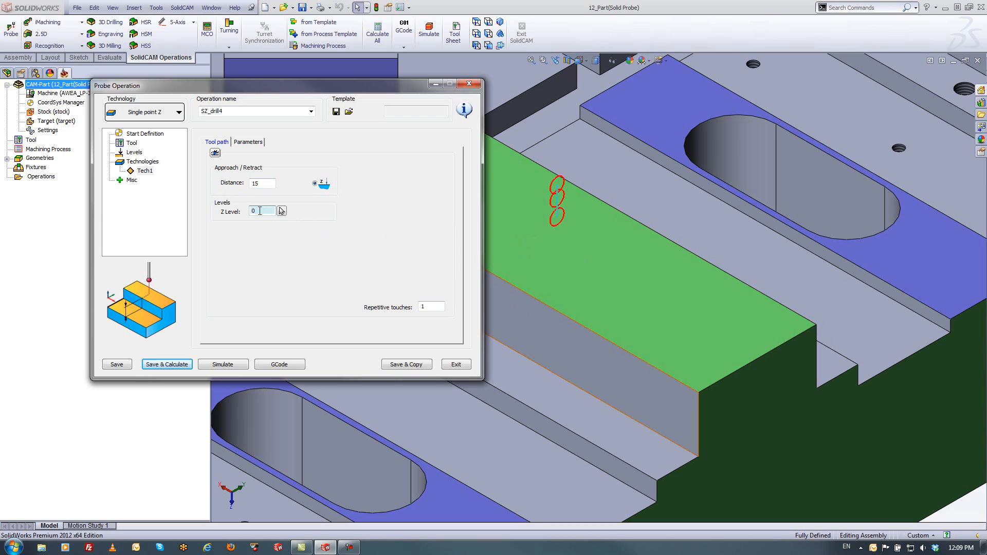
- Set the approach/retract distance to 10, and save and calculate the Single point Z operation
{"action": "double_click", "coordinate": [266, 181]}
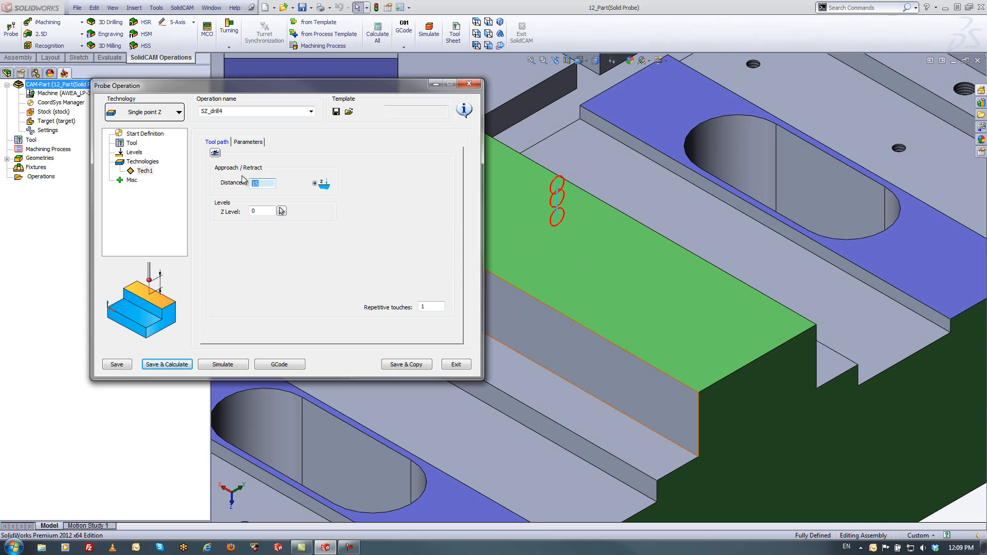
{"action": "type", "text": "10"}
{"action": "left_click", "coordinate": [267, 212]}
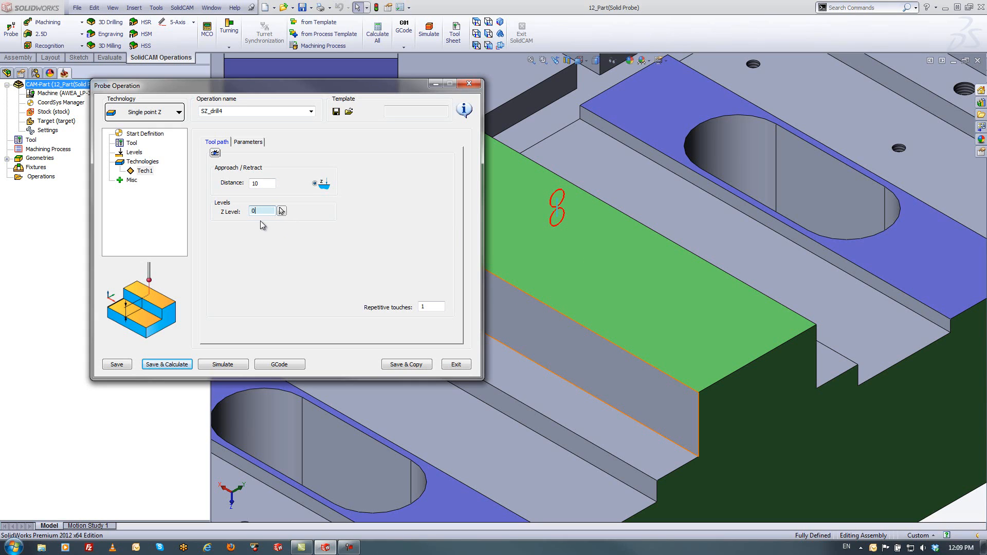
{"action": "left_click", "coordinate": [176, 365]}
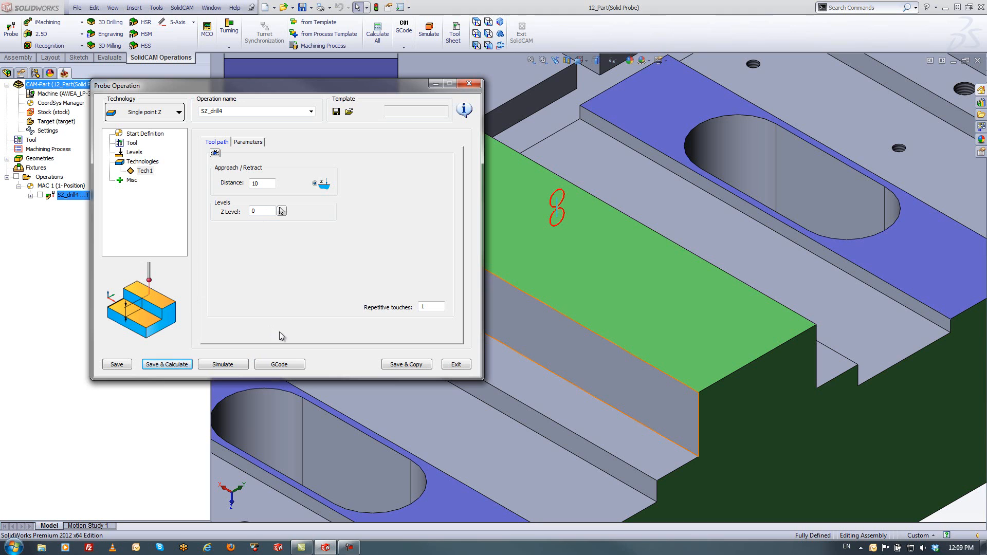
- Simulate the Single point Z operation in single steps with SolidVerify, and exit the simulation
{"action": "left_click", "coordinate": [239, 366]}
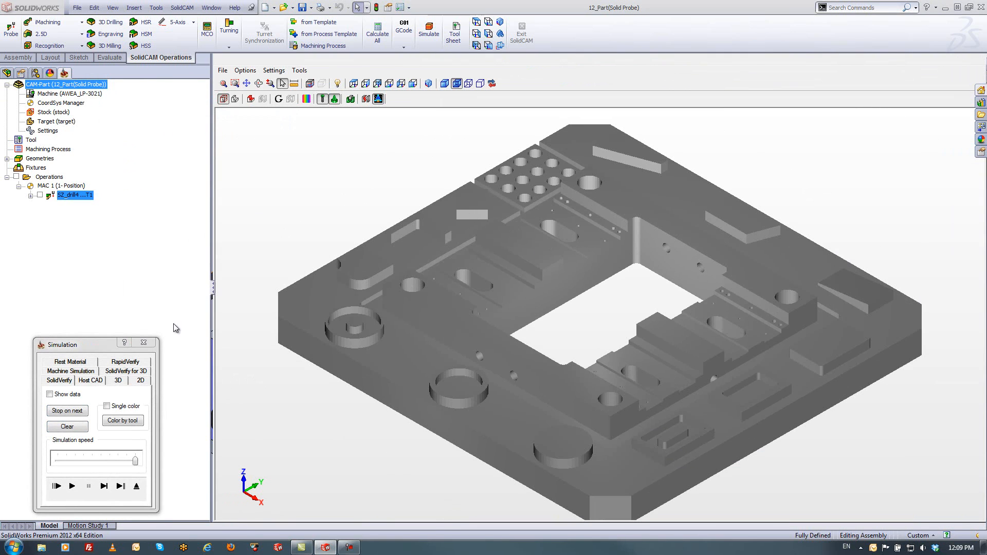
{"action": "left_click", "coordinate": [103, 486]}
{"action": "left_click", "coordinate": [104, 485]}
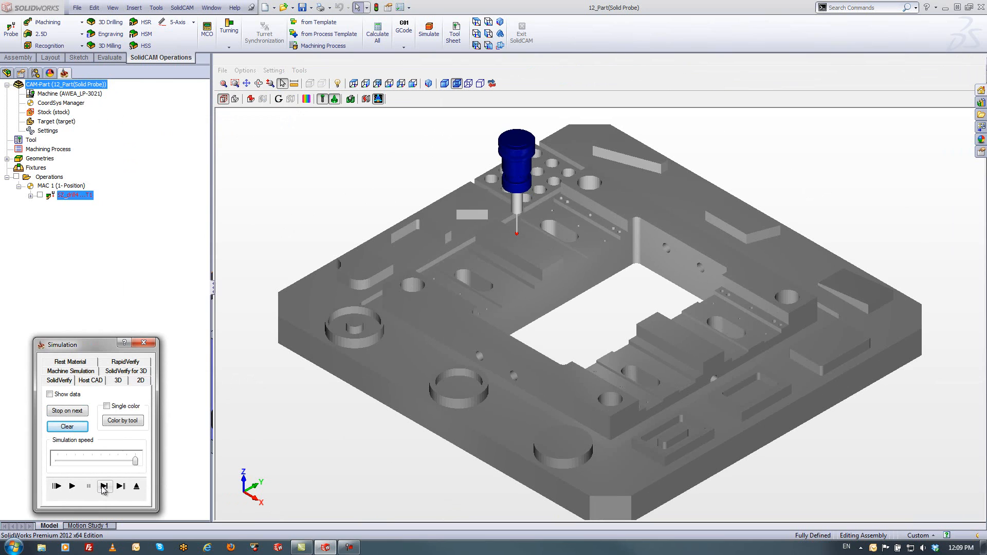
{"action": "left_click", "coordinate": [104, 491]}
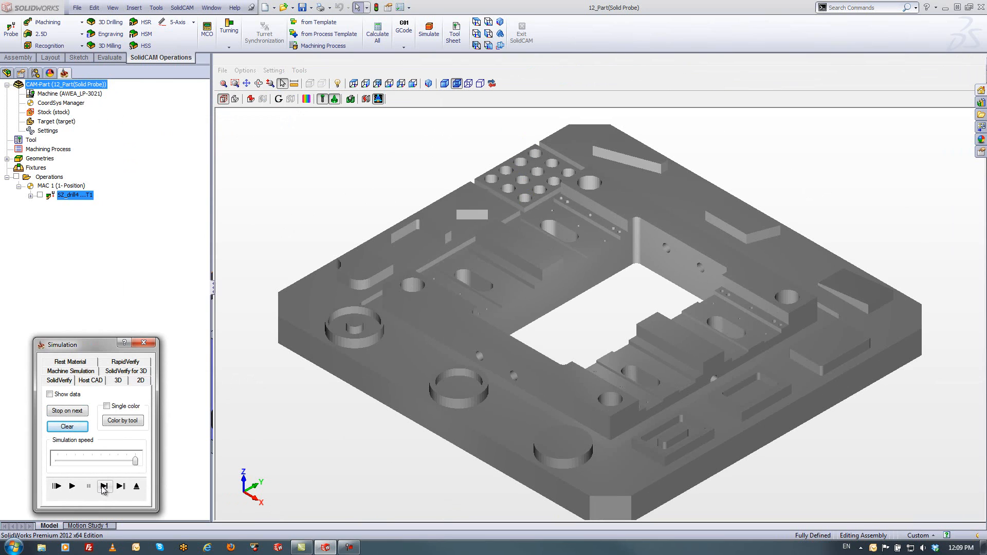
{"action": "left_click", "coordinate": [137, 486]}
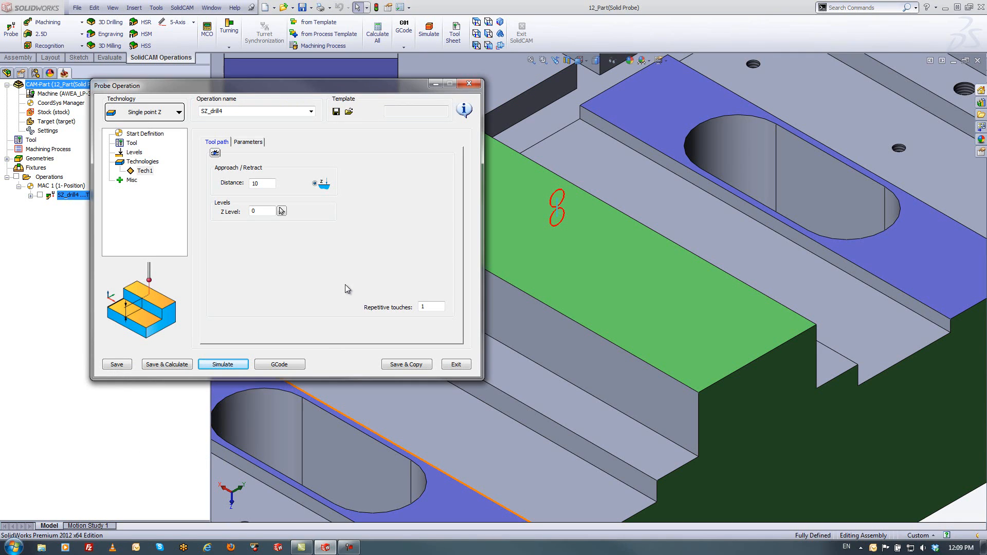
- Save a copy of the probe operation and change the copy's technology to Pocket
{"action": "left_click", "coordinate": [418, 365]}
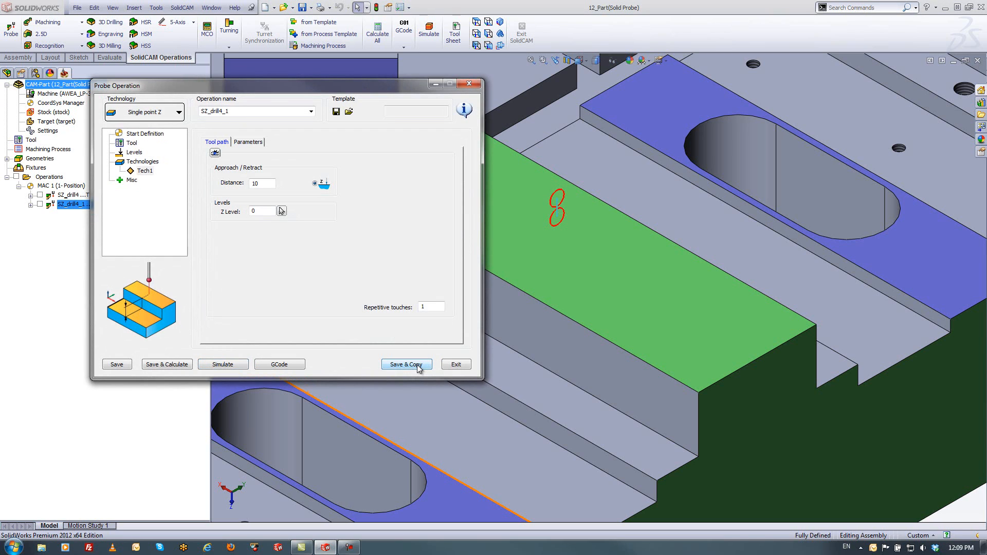
{"action": "left_click", "coordinate": [152, 115]}
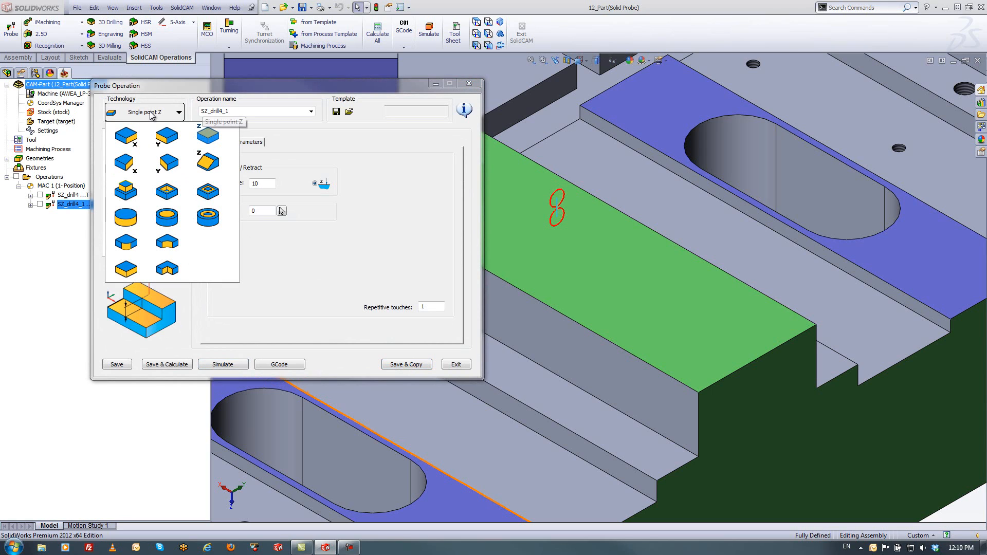
{"action": "left_click", "coordinate": [164, 192]}
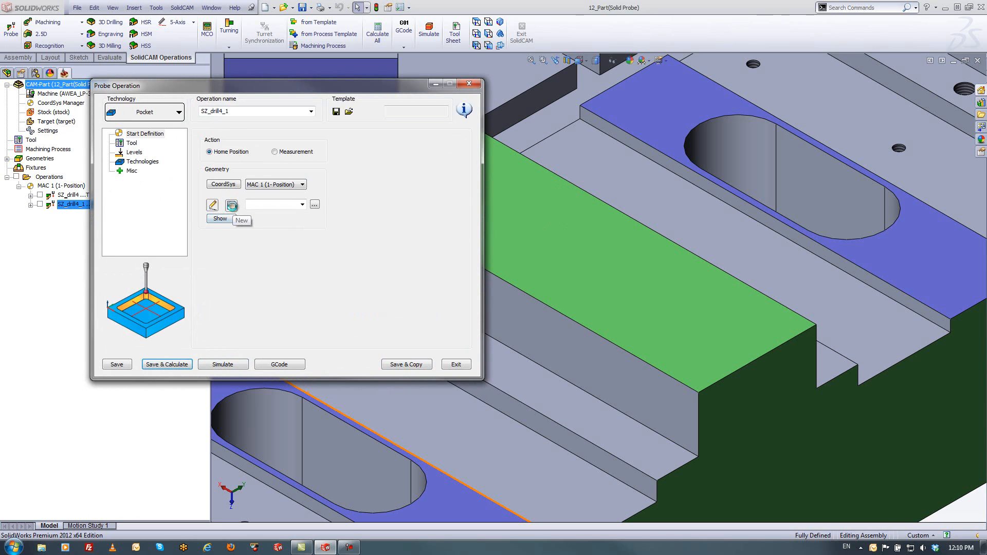
- Define a new contour geometry from the central opening's lower edge, closing the chain with Auto-constant Z and accepting it
{"action": "left_click", "coordinate": [231, 205]}
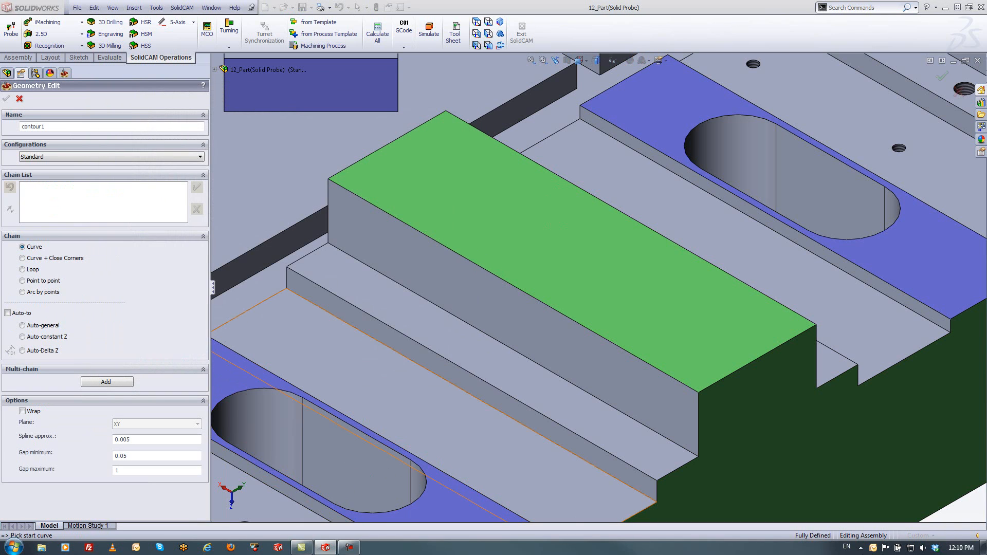
{"action": "scroll", "coordinate": [954, 504], "scroll_direction": "up", "scroll_amount": 4}
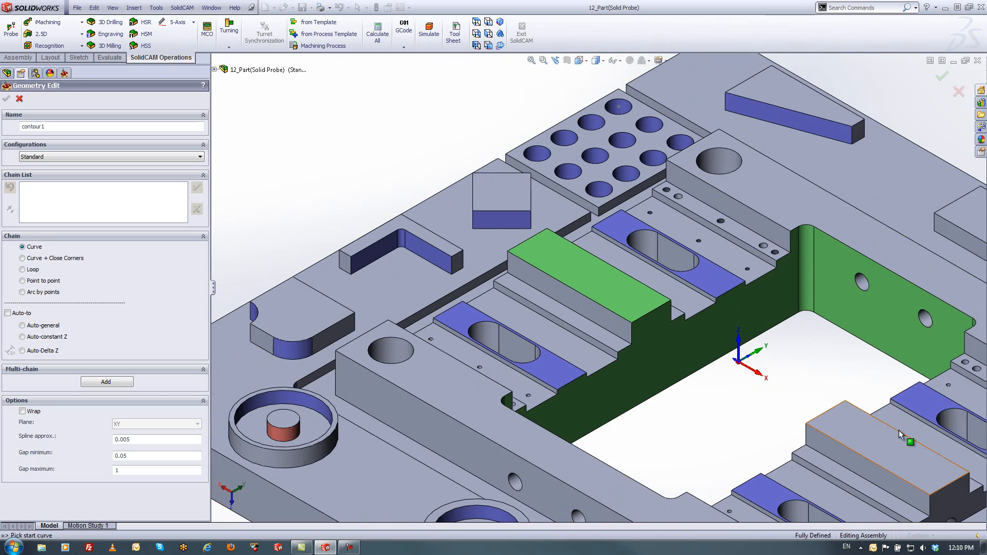
{"action": "scroll", "coordinate": [900, 434], "scroll_direction": "up", "scroll_amount": 1}
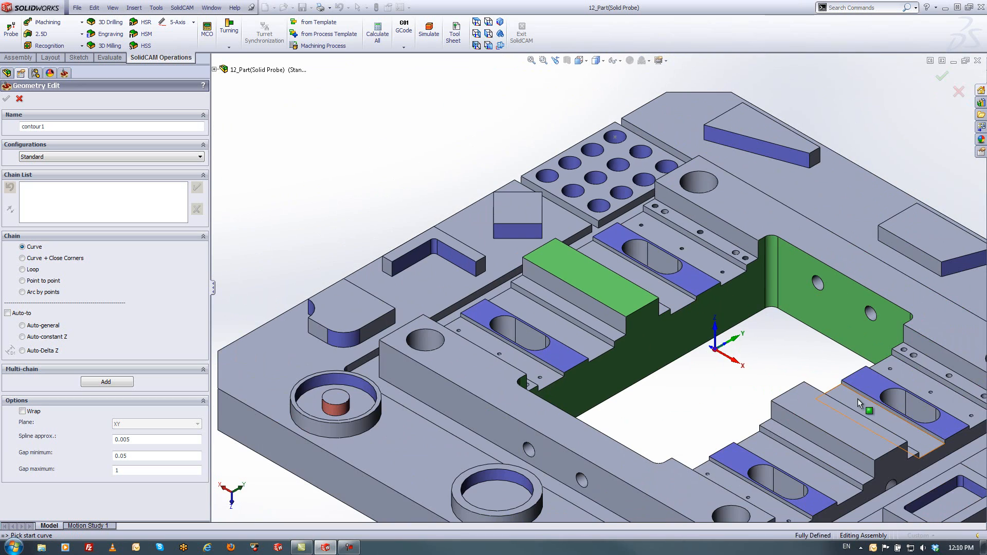
{"action": "left_click", "coordinate": [857, 358]}
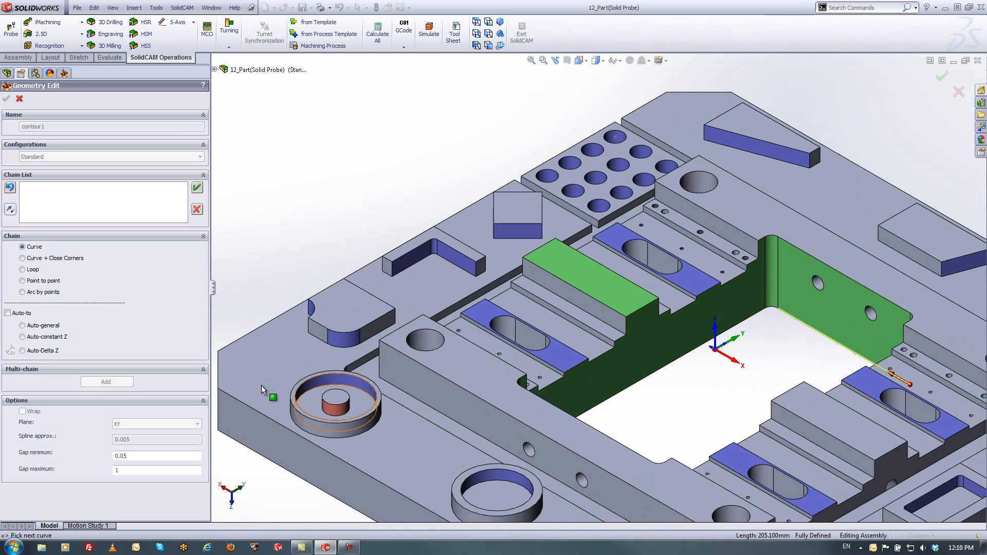
{"action": "left_click", "coordinate": [27, 337]}
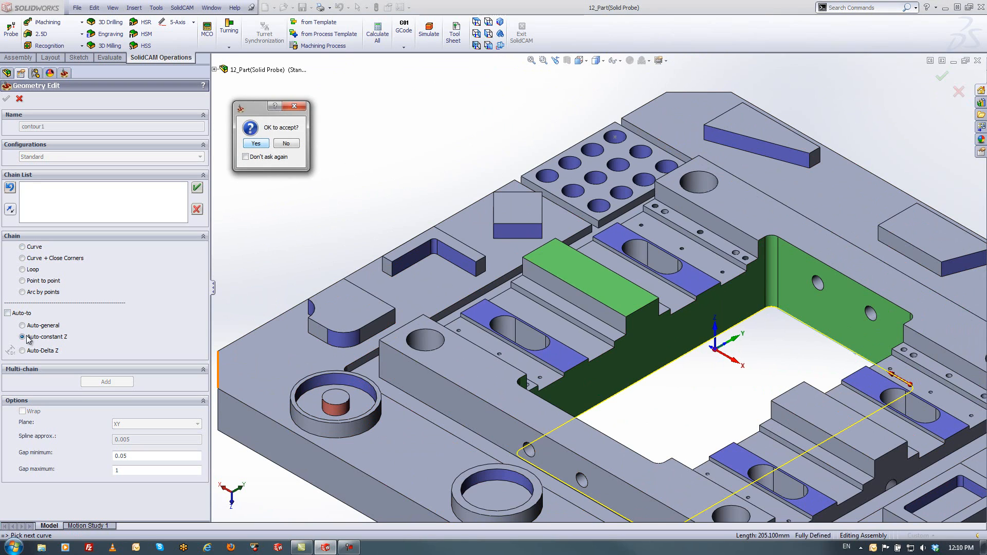
{"action": "left_click", "coordinate": [255, 143]}
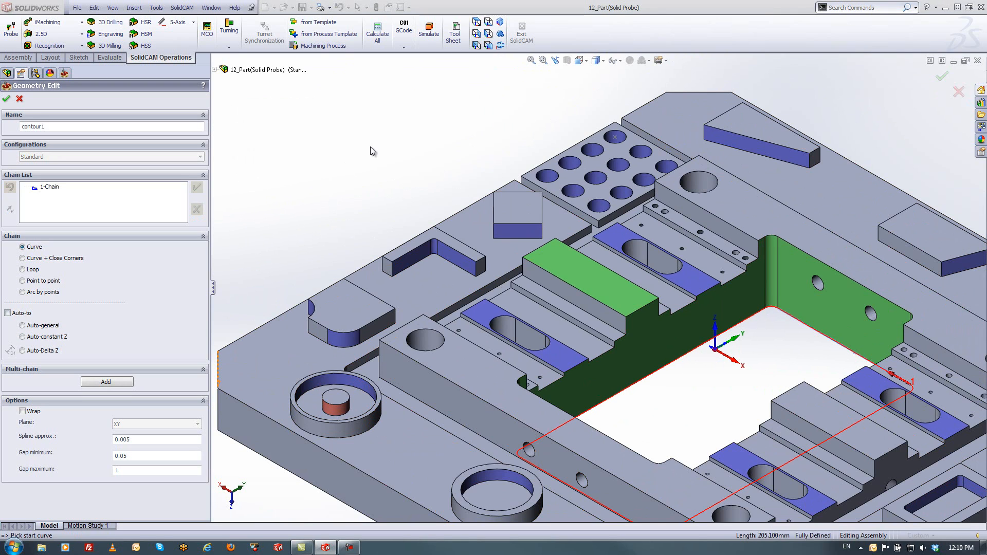
{"action": "left_click", "coordinate": [7, 98]}
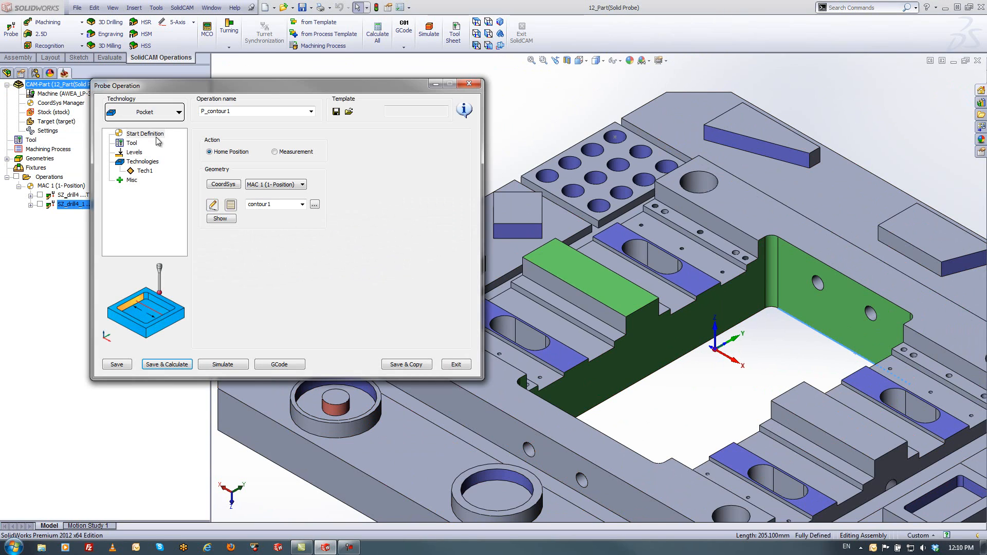
- Set the approach/retract distance of the Pocket operation's Tech1 tool path to 10
{"action": "left_click", "coordinate": [144, 171]}
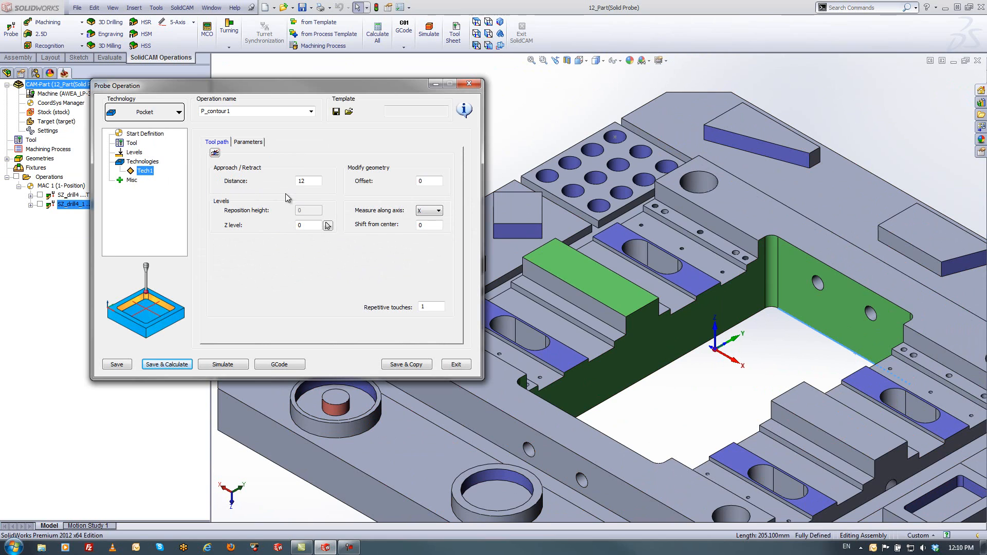
{"action": "left_click", "coordinate": [313, 182]}
{"action": "left_click_drag", "start_coordinate": [313, 182], "coordinate": [304, 187]}
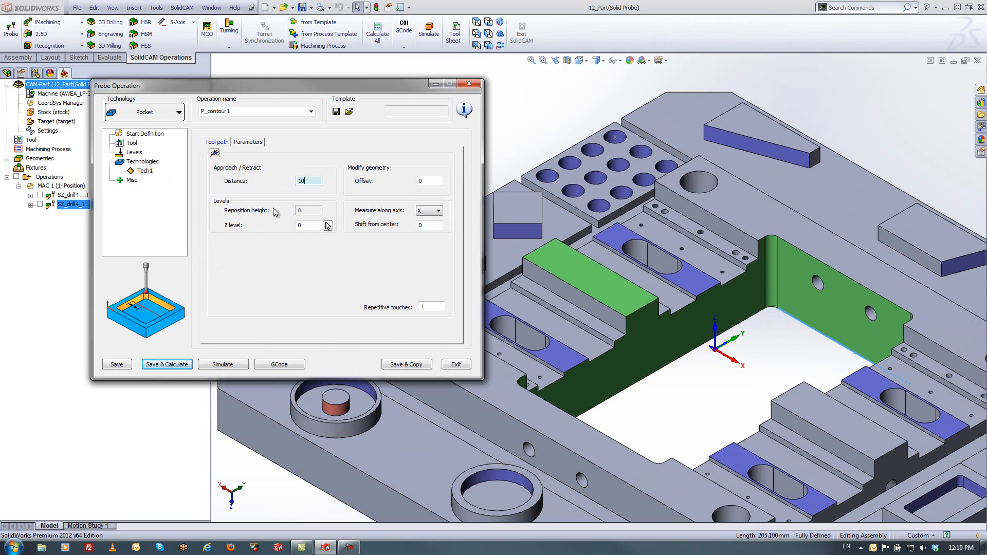
- Preview the Pocket operation's measuring path on the model and set its Z level to -4
{"action": "left_click", "coordinate": [215, 153]}
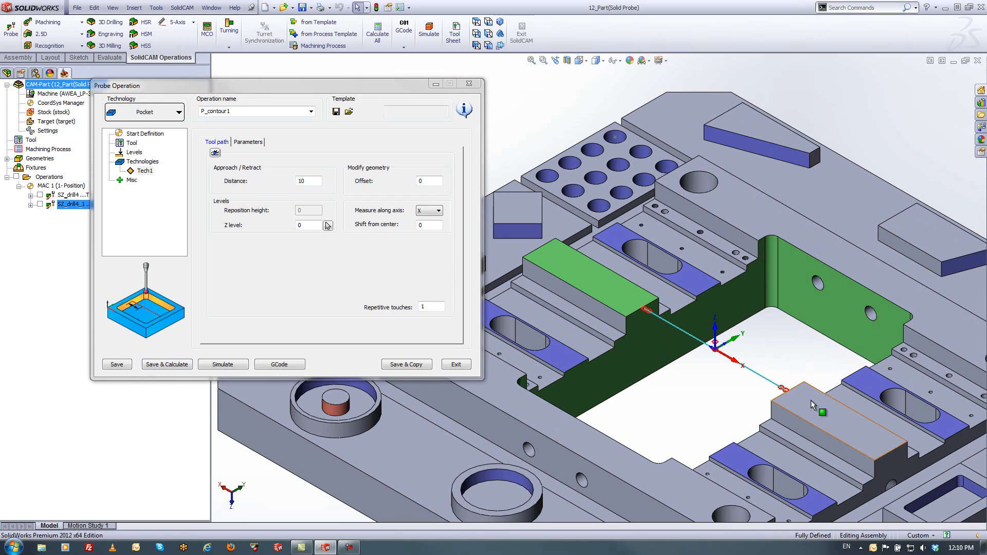
{"action": "scroll", "coordinate": [812, 404], "scroll_direction": "down", "scroll_amount": 3}
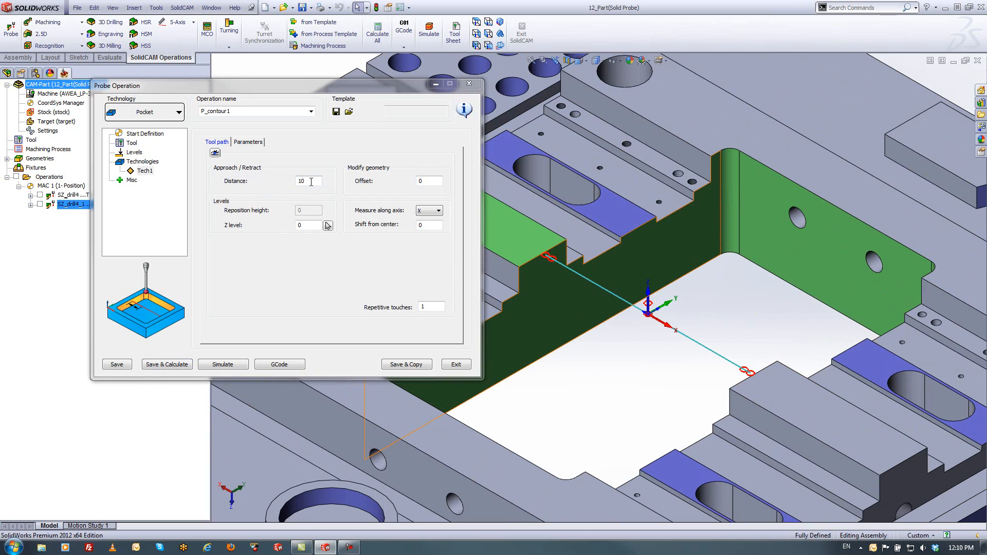
{"action": "double_click", "coordinate": [311, 227]}
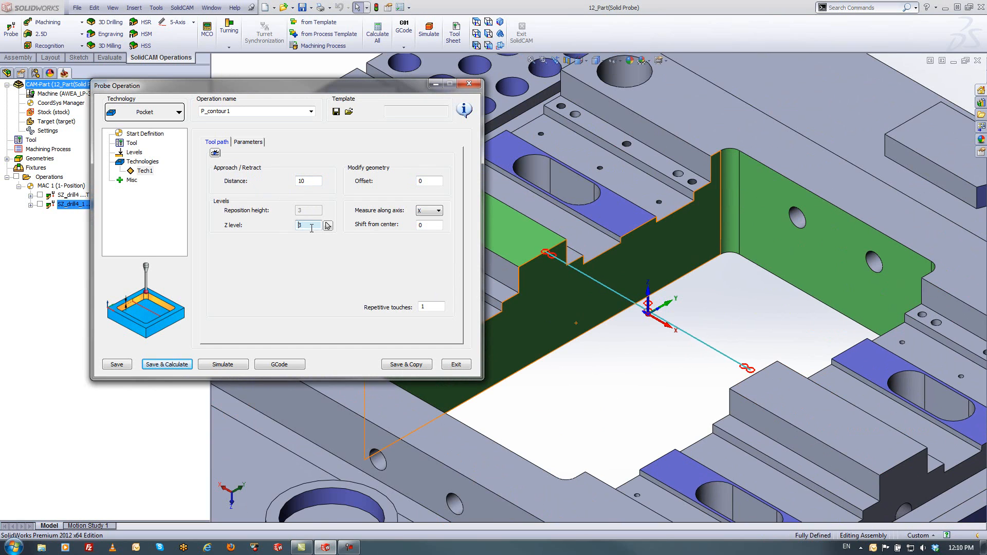
{"action": "type", "text": "-3"}
{"action": "scroll", "coordinate": [312, 228], "scroll_direction": "down", "scroll_amount": 2}
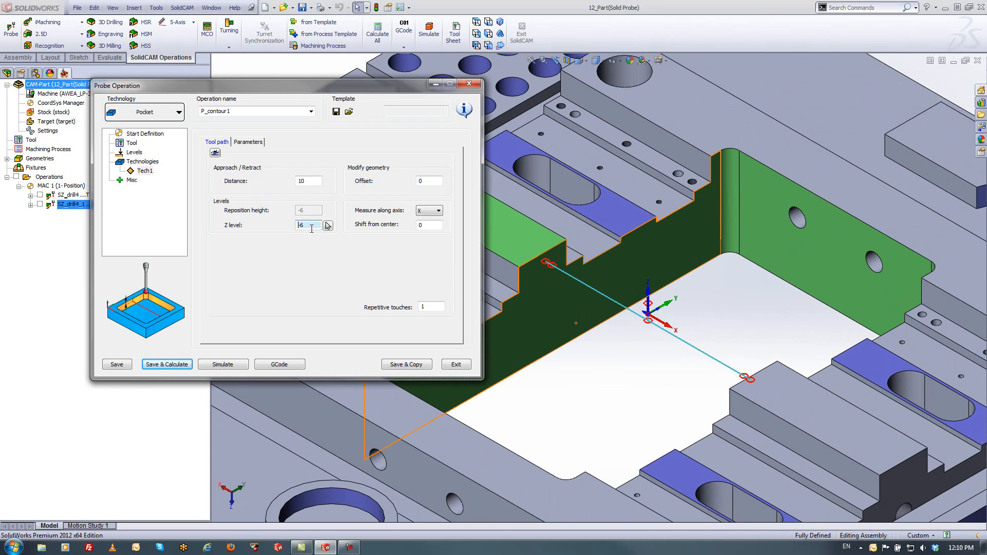
{"action": "scroll", "coordinate": [312, 226], "scroll_direction": "up", "scroll_amount": 2}
{"action": "scroll", "coordinate": [313, 225], "scroll_direction": "down", "scroll_amount": 1}
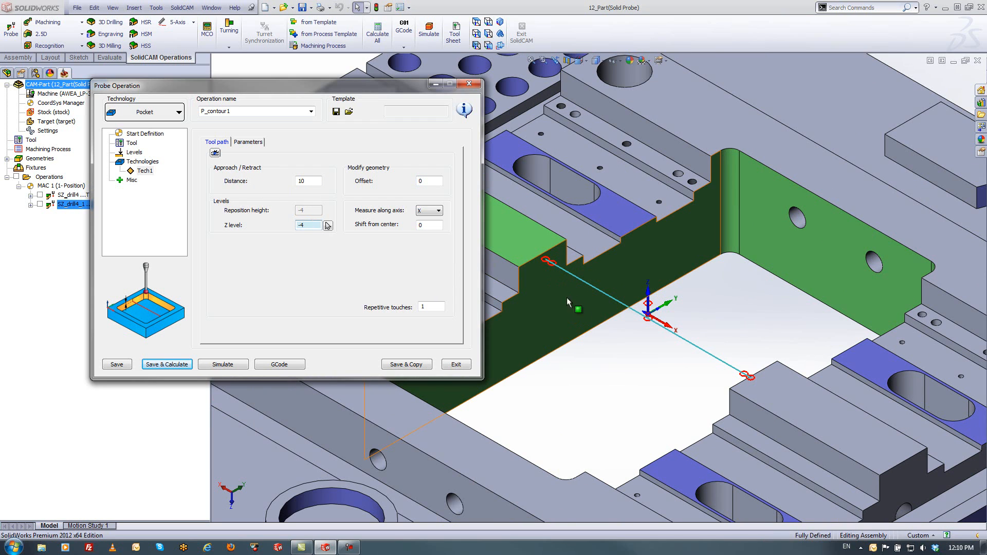
- Pick the Z level from a point on the central opening's side wall, at about -61.5, and accept it
{"action": "left_click", "coordinate": [572, 319]}
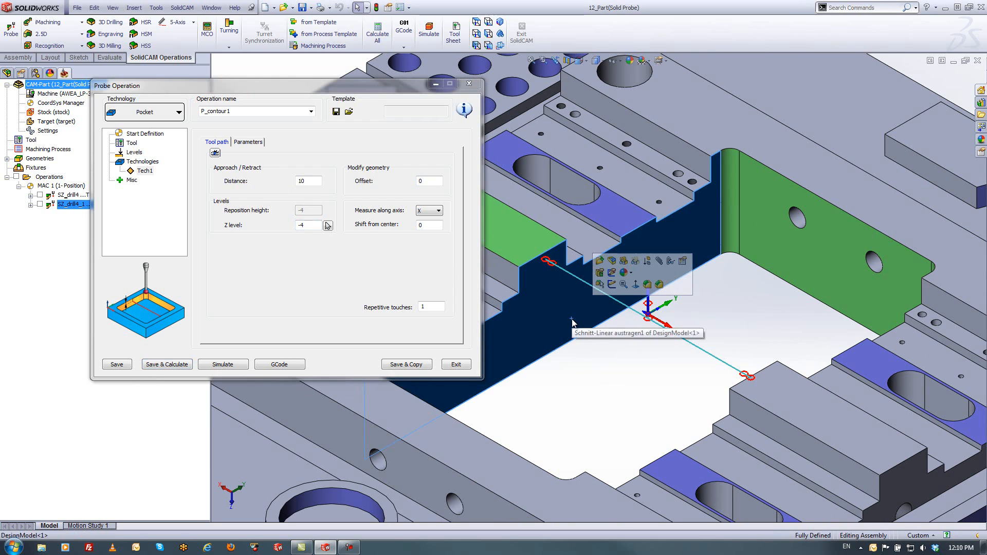
{"action": "left_click", "coordinate": [328, 226]}
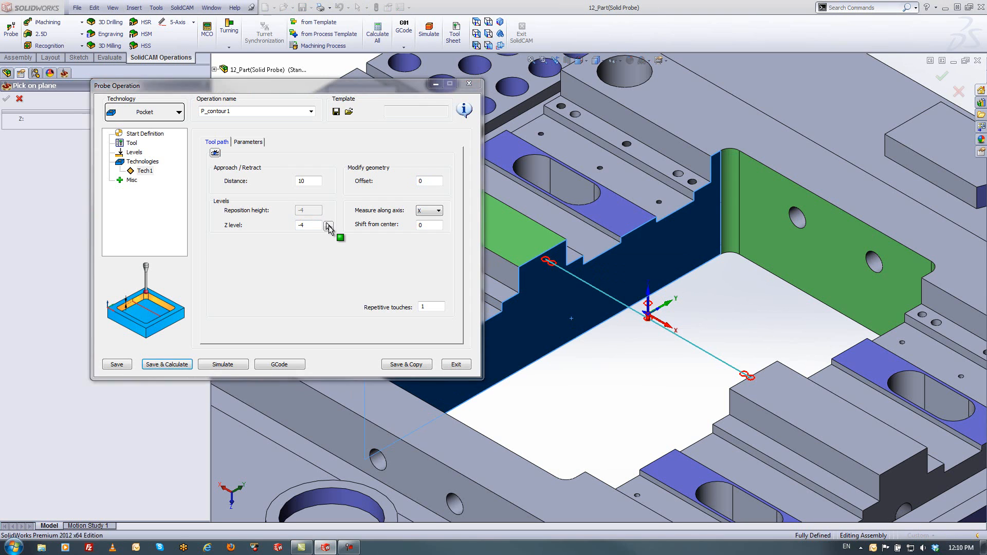
{"action": "left_click", "coordinate": [542, 320]}
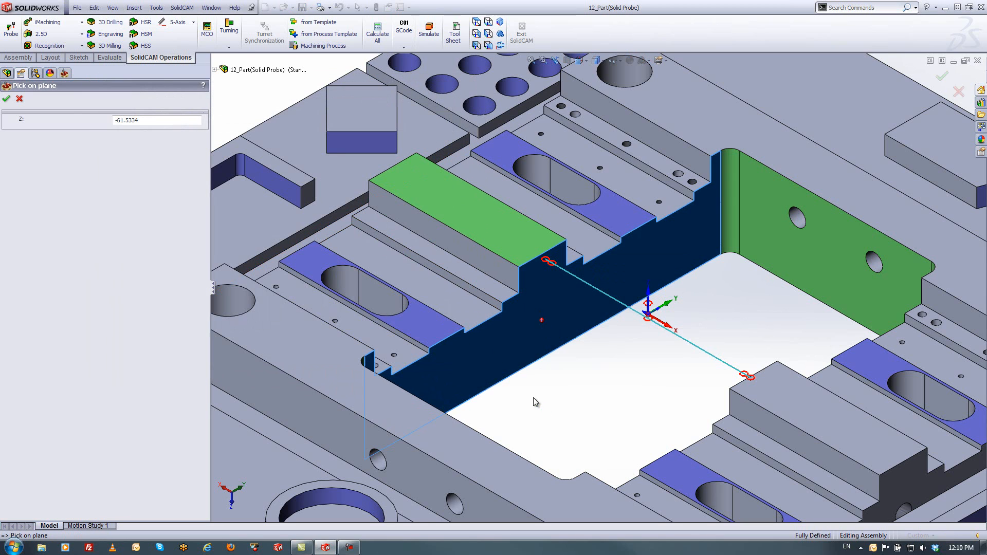
{"action": "left_click", "coordinate": [7, 98]}
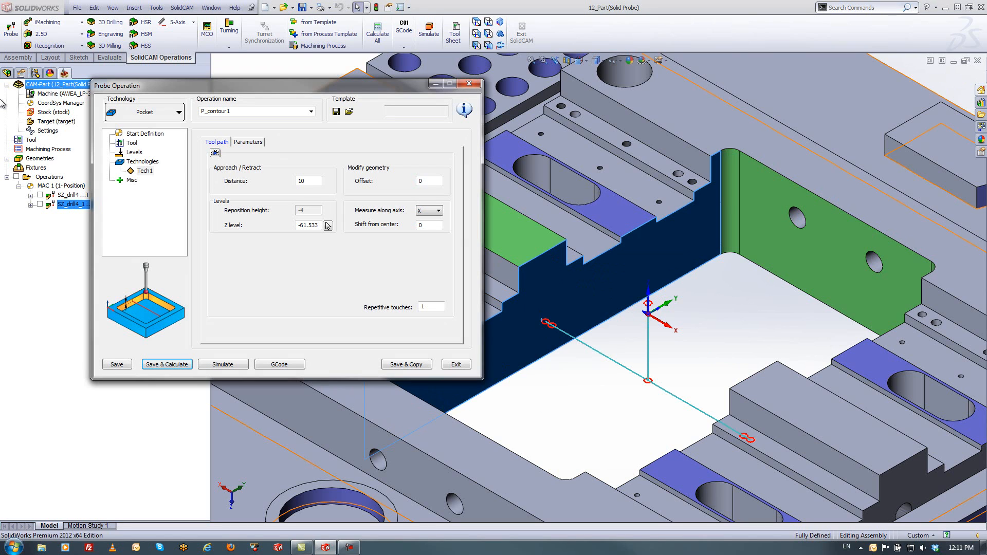
- Set the Z level to -30 and make the Pocket cycle measure along both axes, X & Y
{"action": "left_click_drag", "start_coordinate": [317, 226], "coordinate": [281, 219]}
{"action": "type", "text": "-30"}
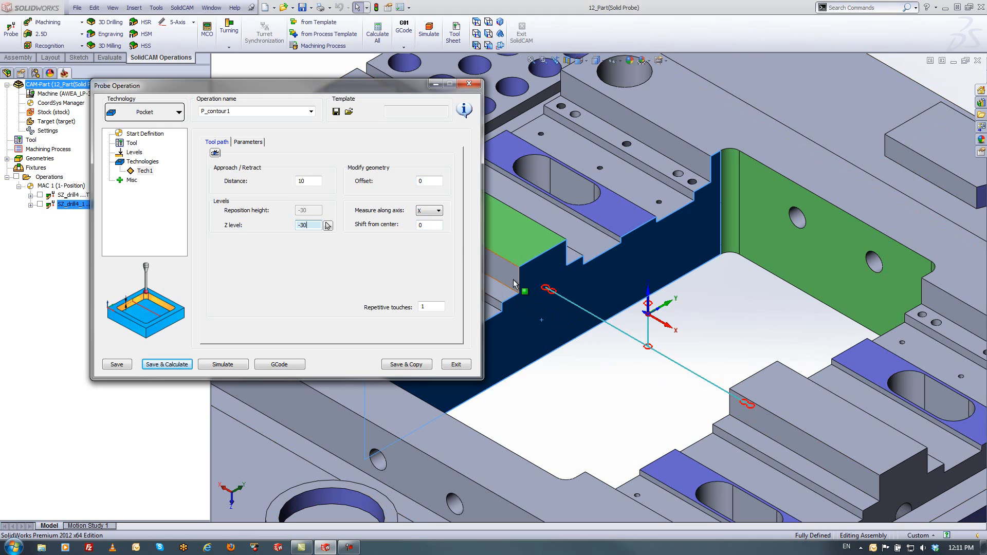
{"action": "left_click", "coordinate": [435, 210]}
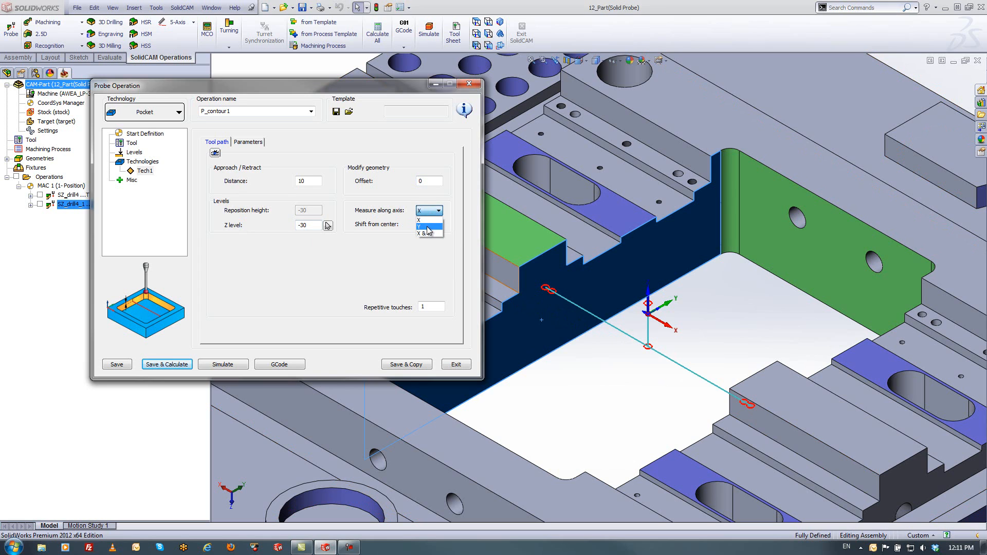
{"action": "left_click", "coordinate": [428, 227]}
{"action": "left_click", "coordinate": [431, 212]}
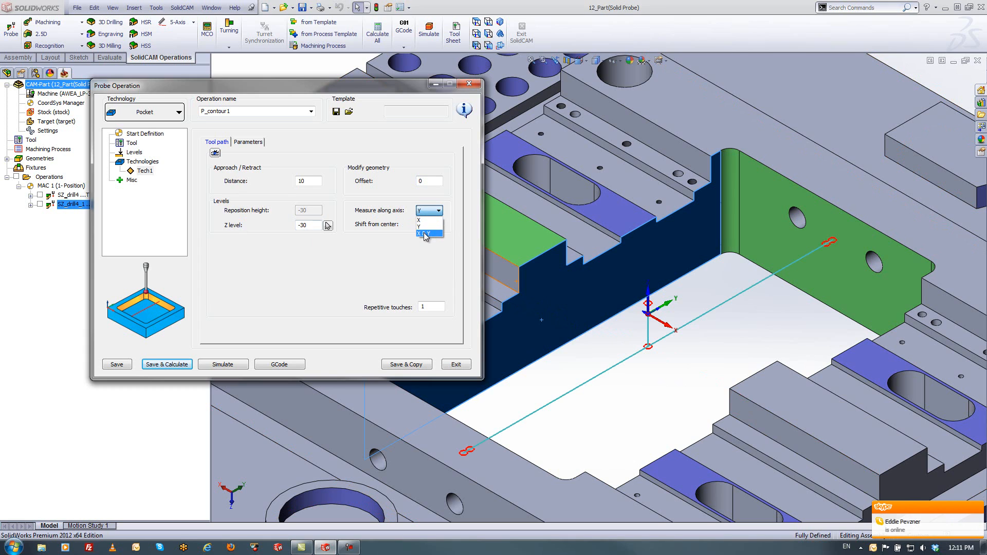
{"action": "left_click", "coordinate": [425, 234]}
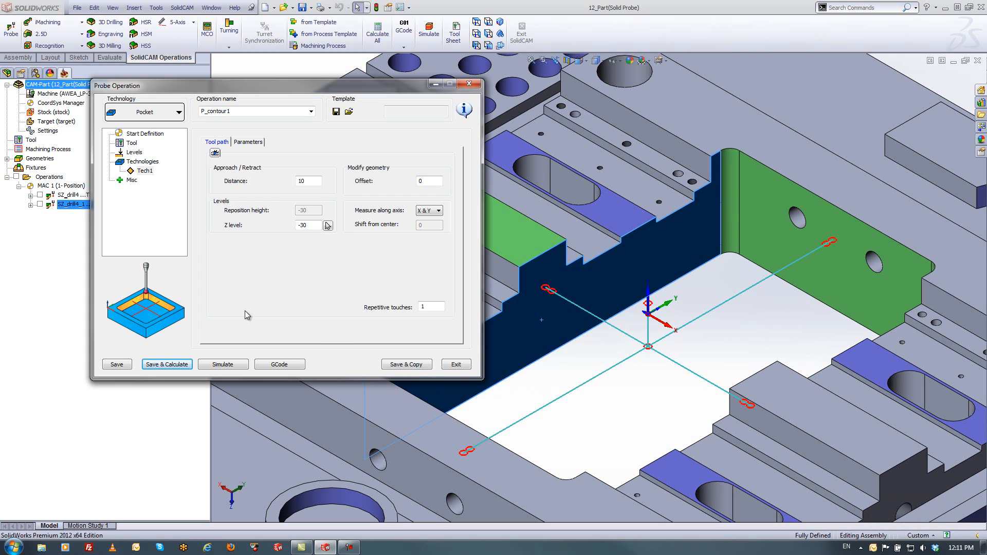
- Save and calculate the Pocket operation, and start its SolidVerify simulation with the plate enlarged and unobstructed
{"action": "left_click", "coordinate": [170, 366]}
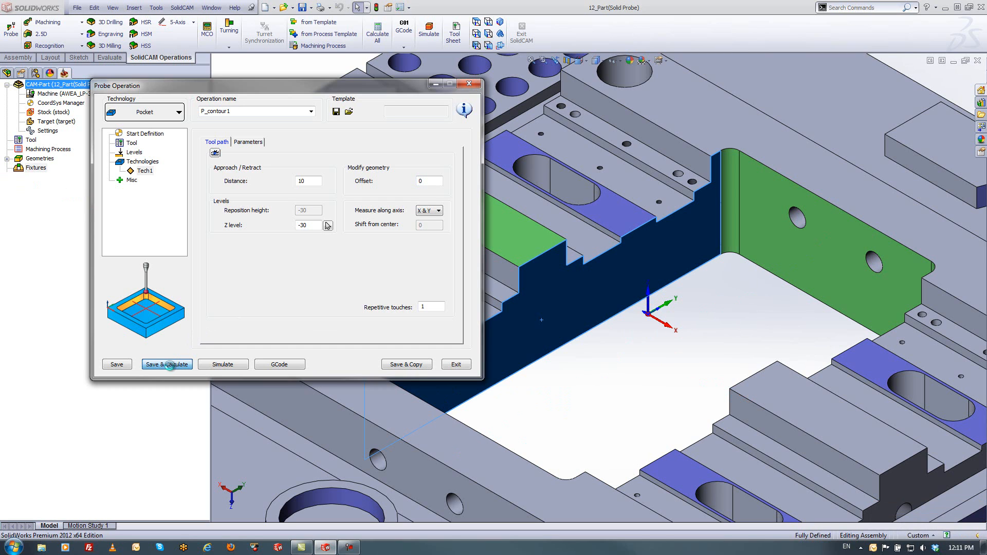
{"action": "left_click", "coordinate": [223, 365]}
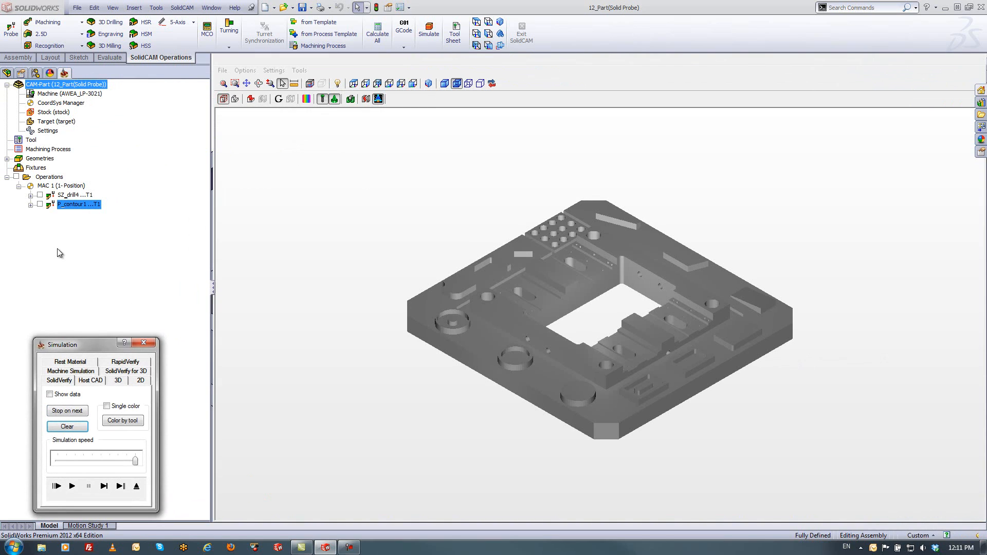
{"action": "left_click", "coordinate": [53, 177]}
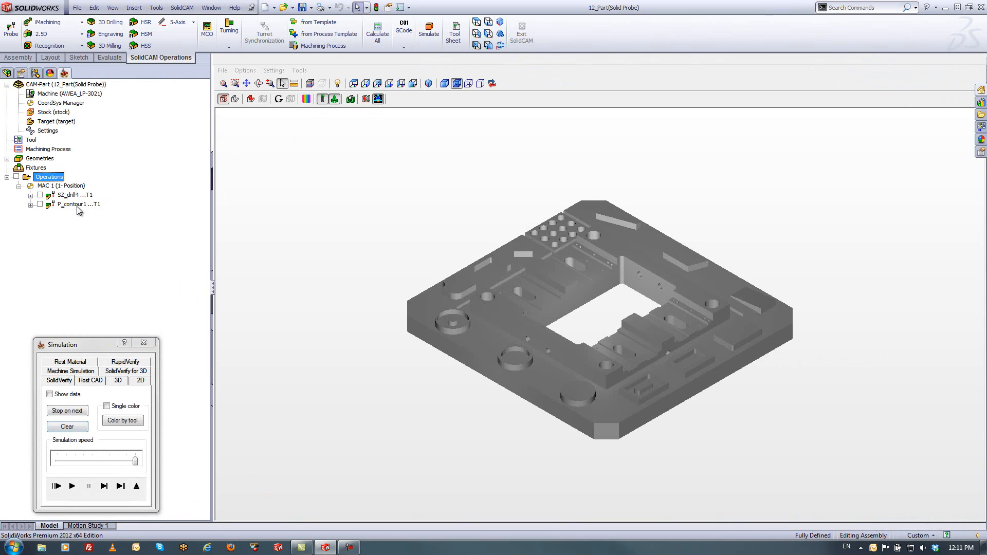
{"action": "left_click_drag", "start_coordinate": [90, 345], "coordinate": [137, 212]}
{"action": "left_click", "coordinate": [413, 228]}
{"action": "scroll", "coordinate": [640, 305], "scroll_direction": "up", "scroll_amount": 3}
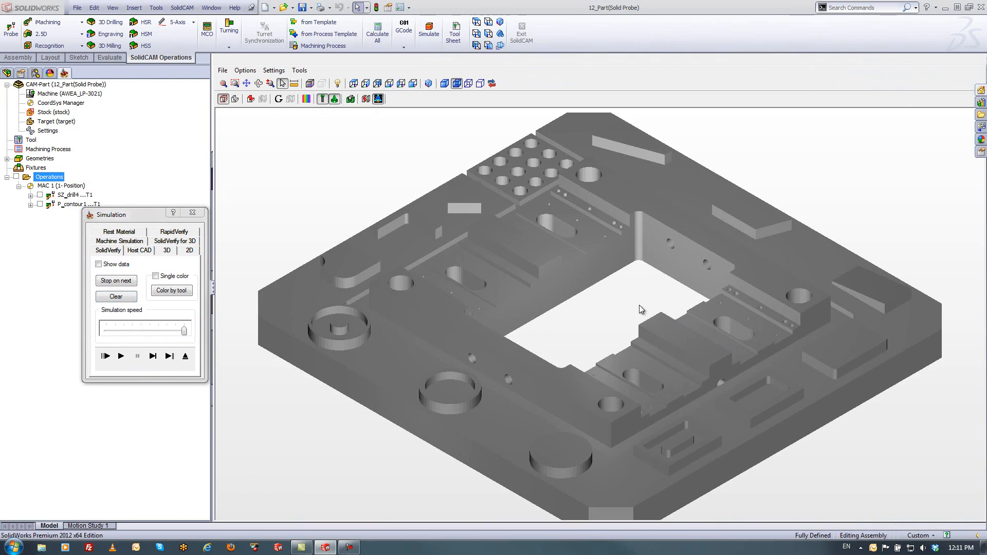
- Reduce the simulation speed to about the middle of its range and play the Pocket probing simulation
{"action": "left_click_drag", "start_coordinate": [184, 332], "coordinate": [148, 337]}
{"action": "left_click", "coordinate": [122, 357]}
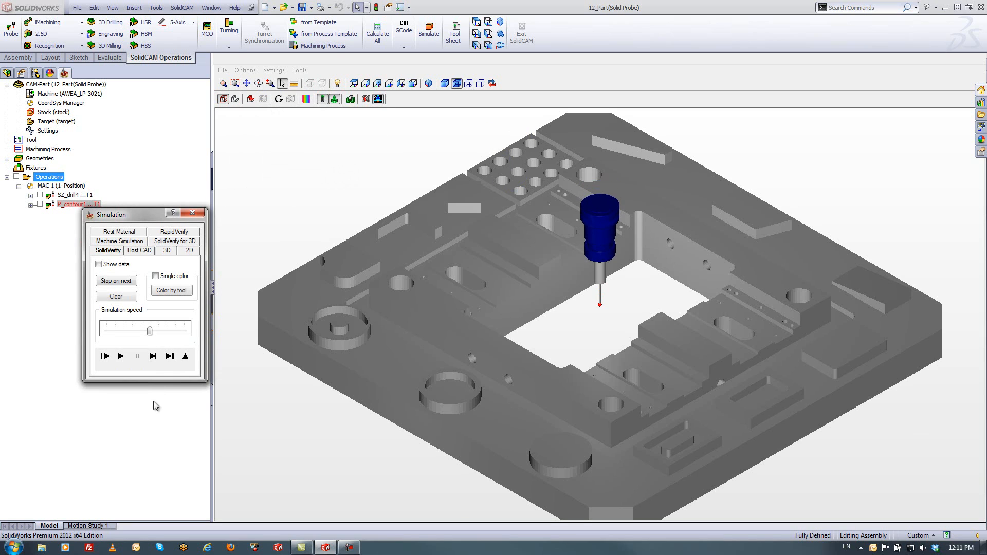
{"action": "left_click", "coordinate": [121, 357]}
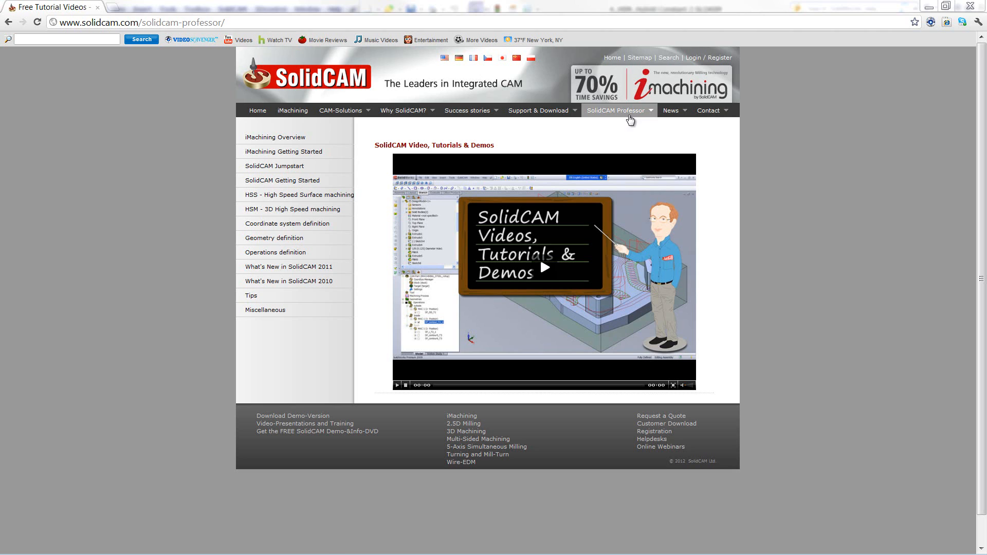
- Show the list of SolidCAM Professor video topics on the SolidCAM website in the browser
{"action": "mouse_move", "coordinate": [631, 118]}
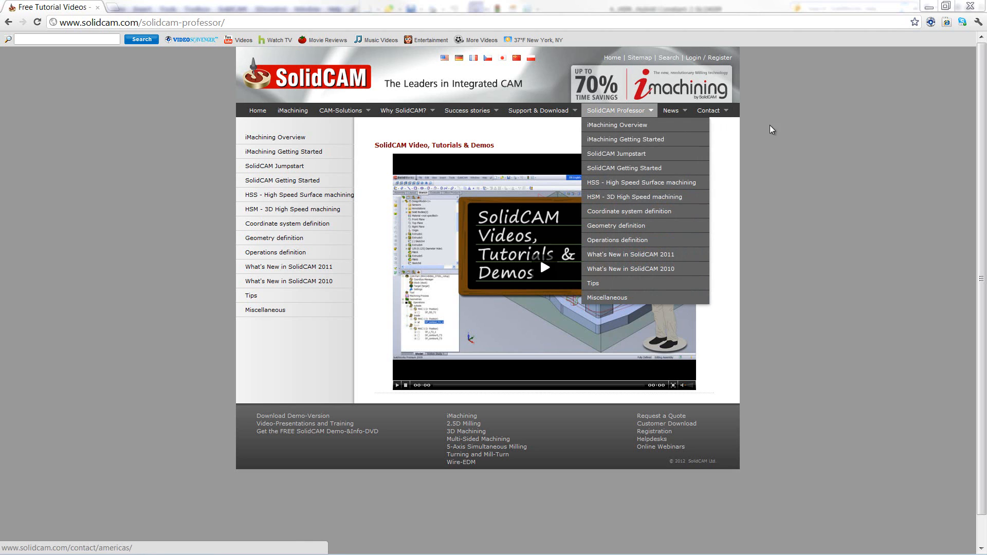